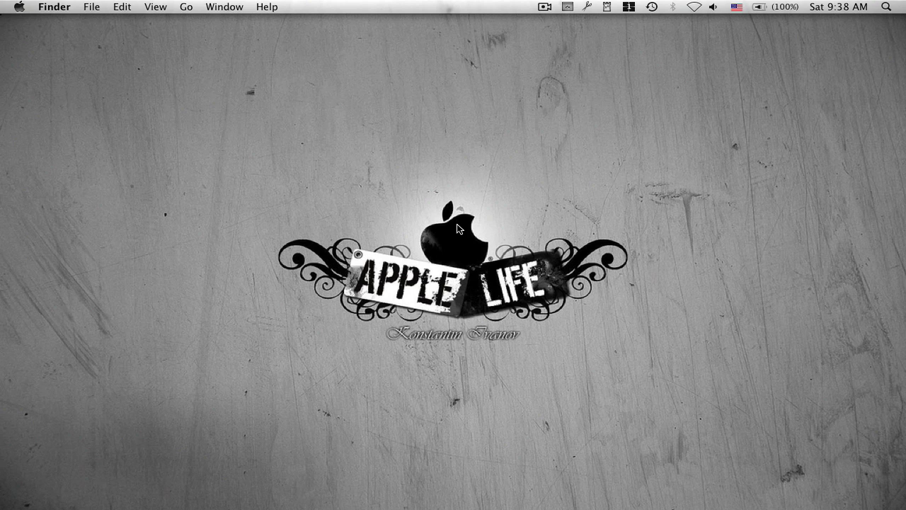
# Step: Search Spotlight for "fun booth" and launch Fun Booth
pyautogui.press('super+space')
pyautogui.write('fu')
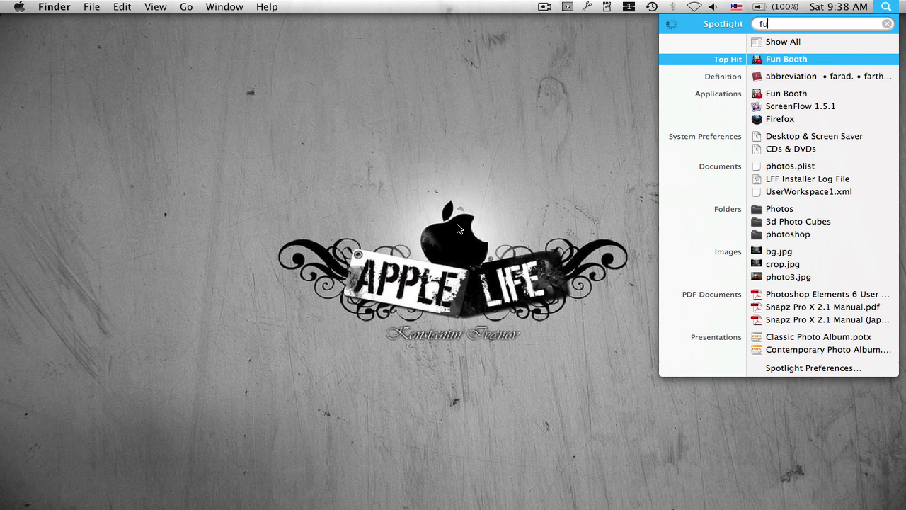
pyautogui.write(' n')
pyautogui.press('BackSpace')
pyautogui.press('BackSpace')
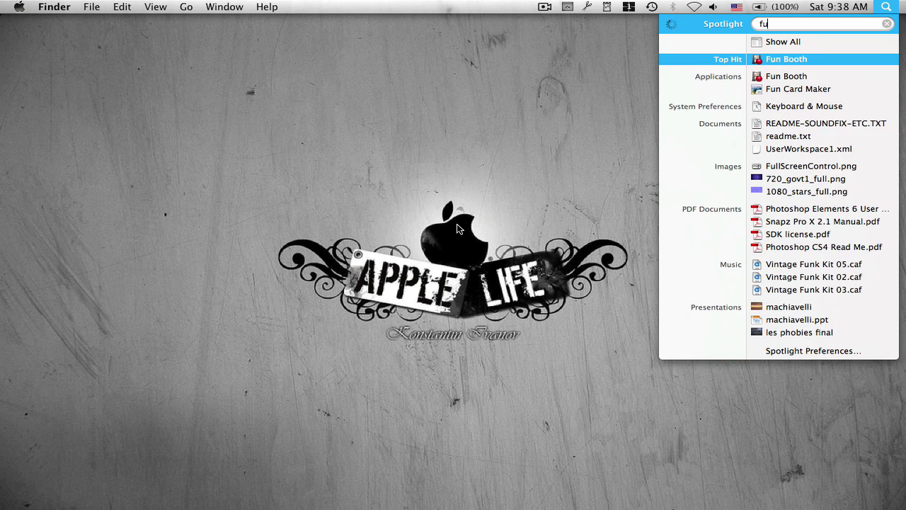
pyautogui.write('n booth')
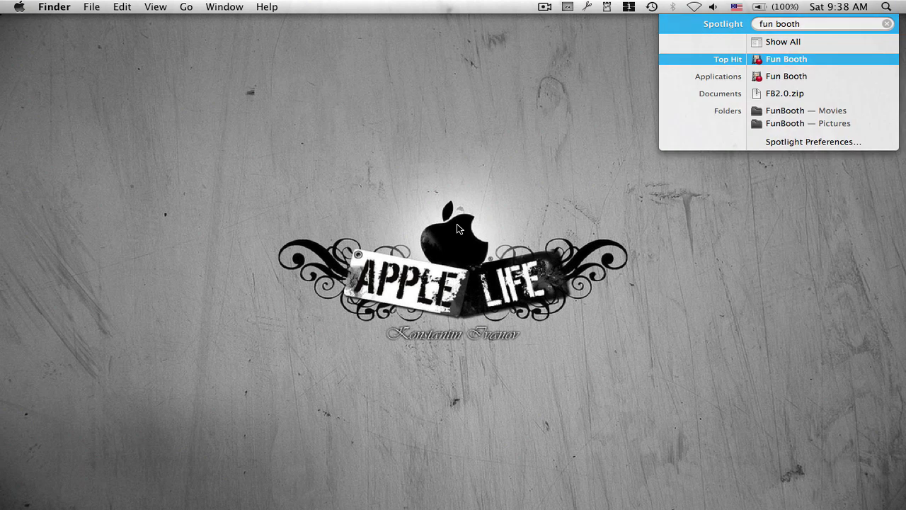
pyautogui.press('Return')
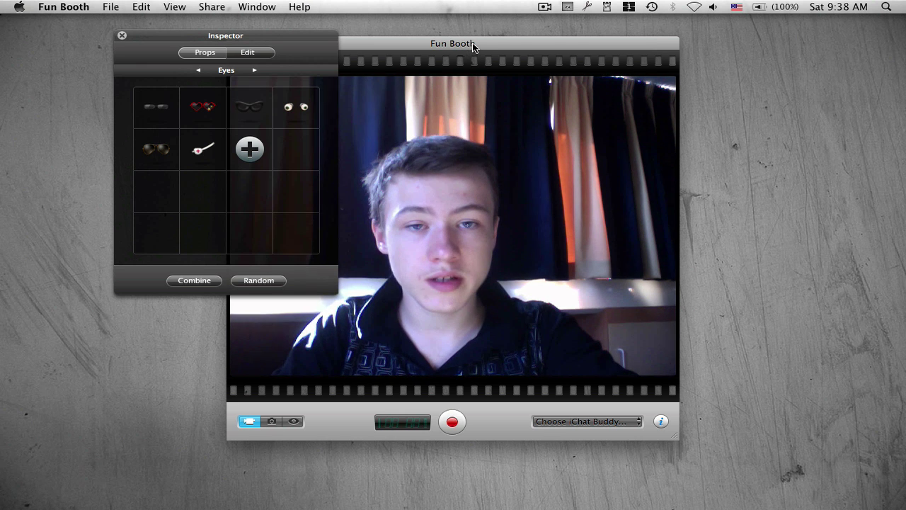
# Step: Arrange the Fun Booth window beside the Inspector without overlap and switch the capture mode from video to photo
pyautogui.moveTo(485, 43); pyautogui.dragTo(586, 35)
pyautogui.moveTo(325, 31); pyautogui.dragTo(322, 30)
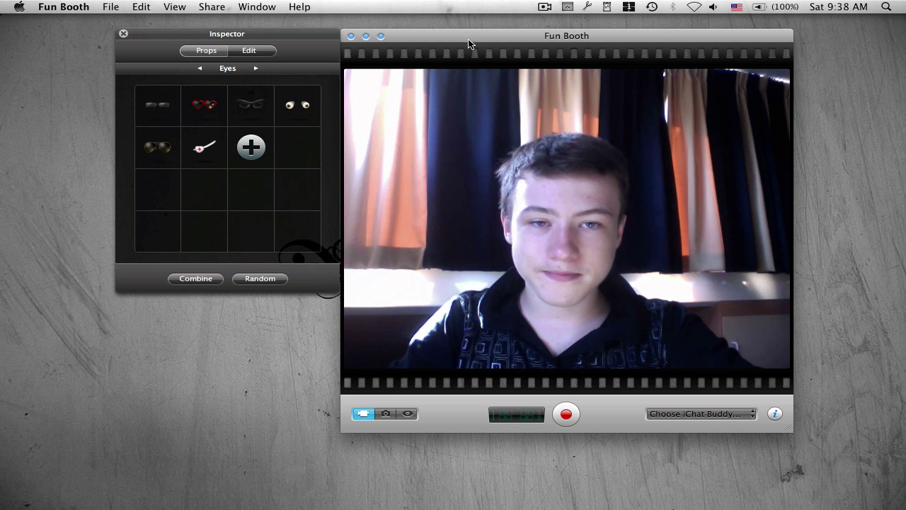
pyautogui.moveTo(470, 39); pyautogui.dragTo(502, 37)
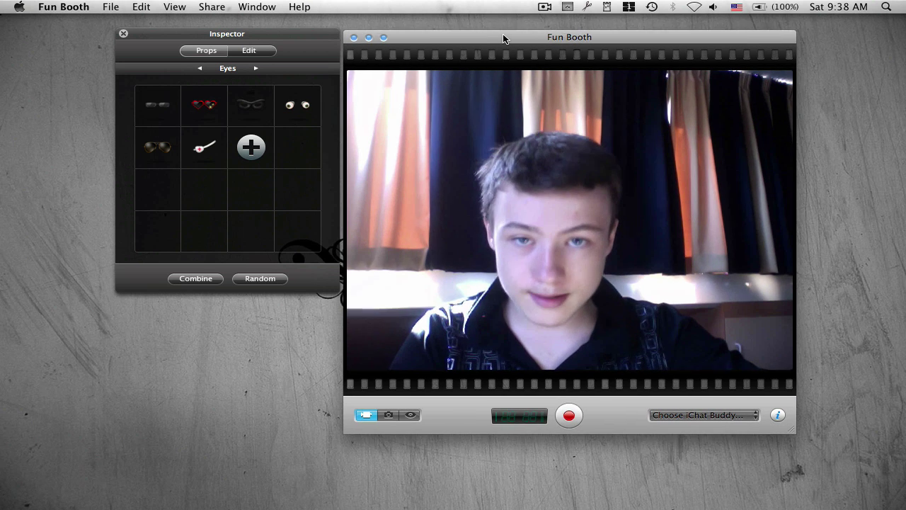
pyautogui.click(388, 414)
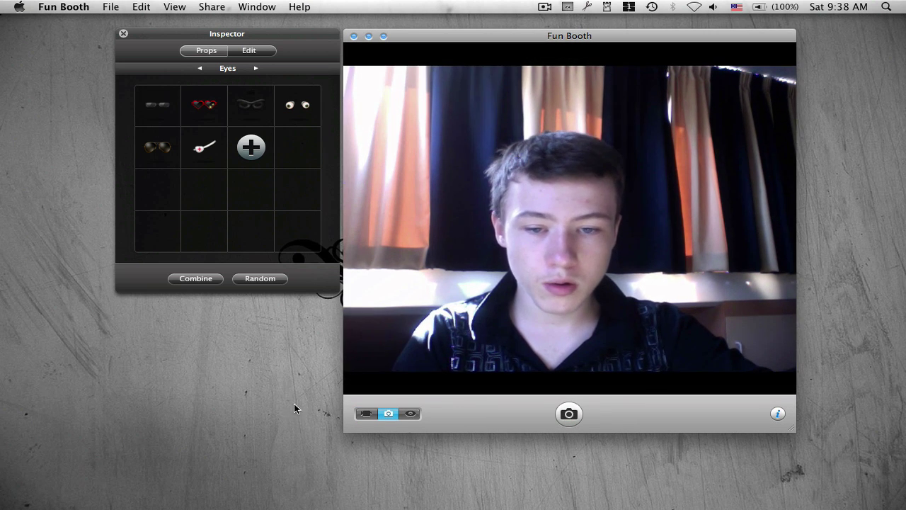
# Step: Go through the prop categories to All Props and put the clown mask on the face in the camera view
pyautogui.click(255, 68)
pyautogui.click(256, 68)
pyautogui.click(256, 68)
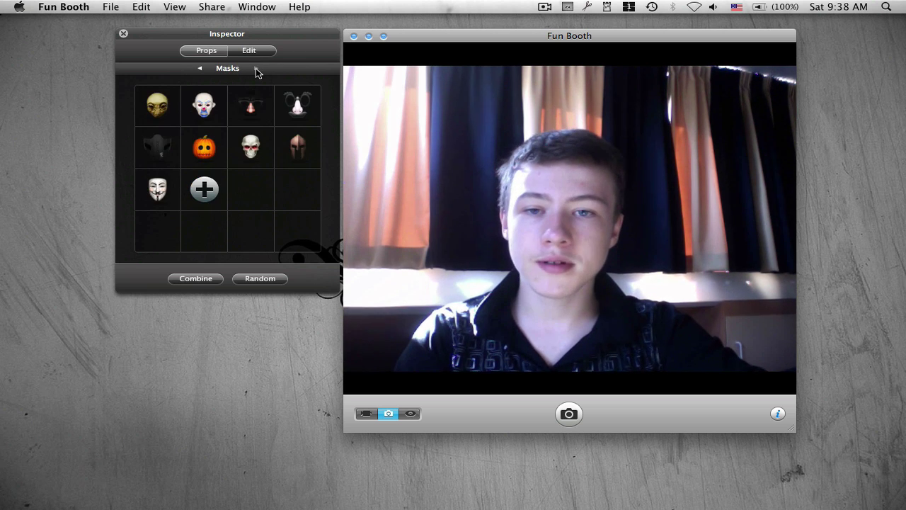
pyautogui.click(255, 68)
pyautogui.click(255, 68)
pyautogui.click(256, 68)
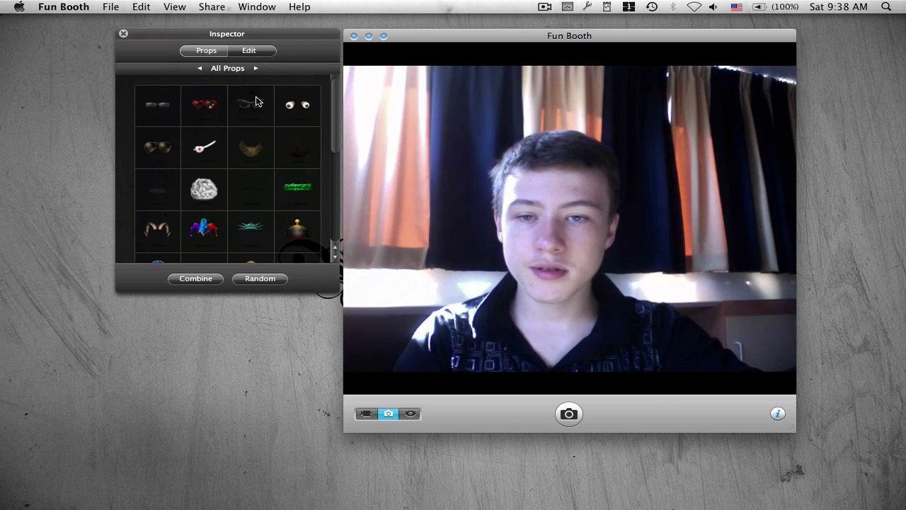
pyautogui.scroll(-10, 193, 150)
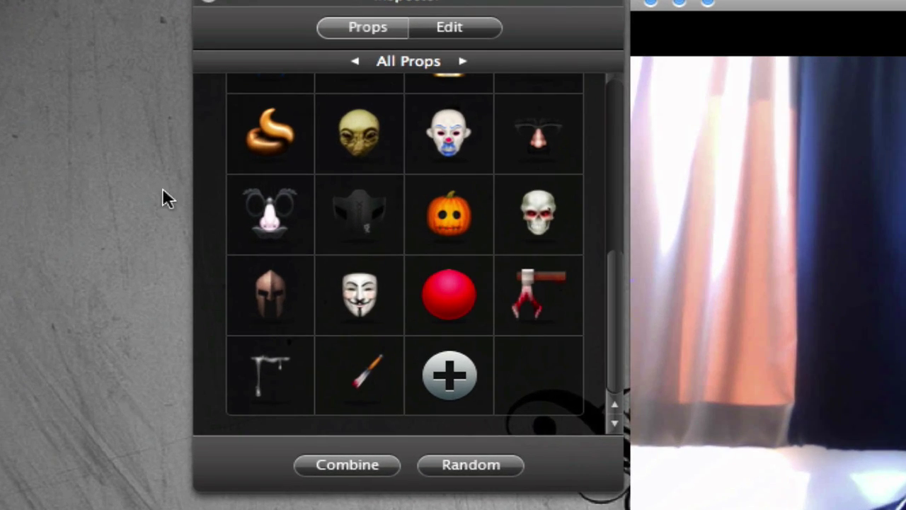
pyautogui.scroll(2, 391, 303)
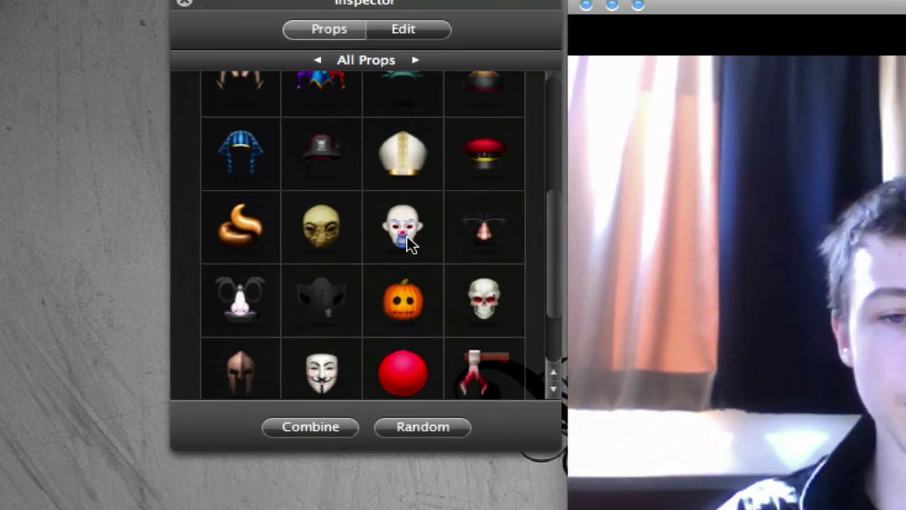
pyautogui.click(447, 238)
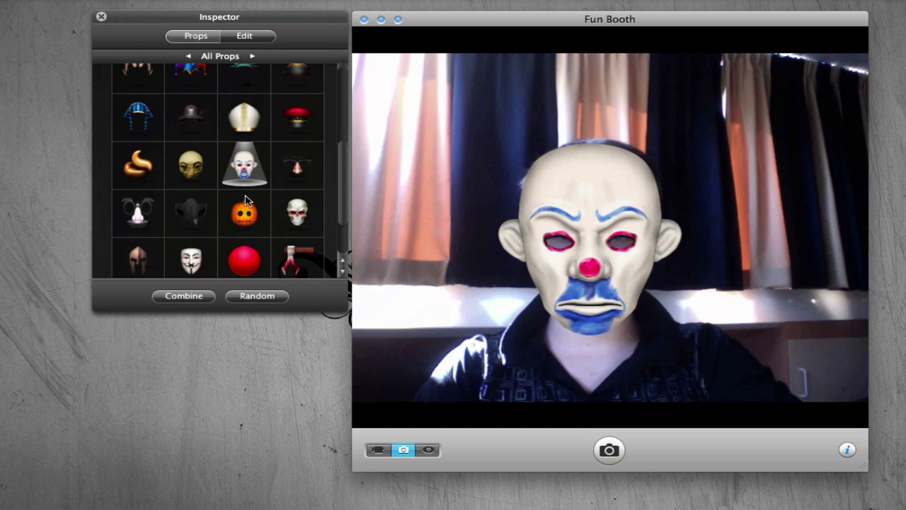
# Step: Try on the aviator sunglasses, followed by the skull mask
pyautogui.scroll(5, 239, 164)
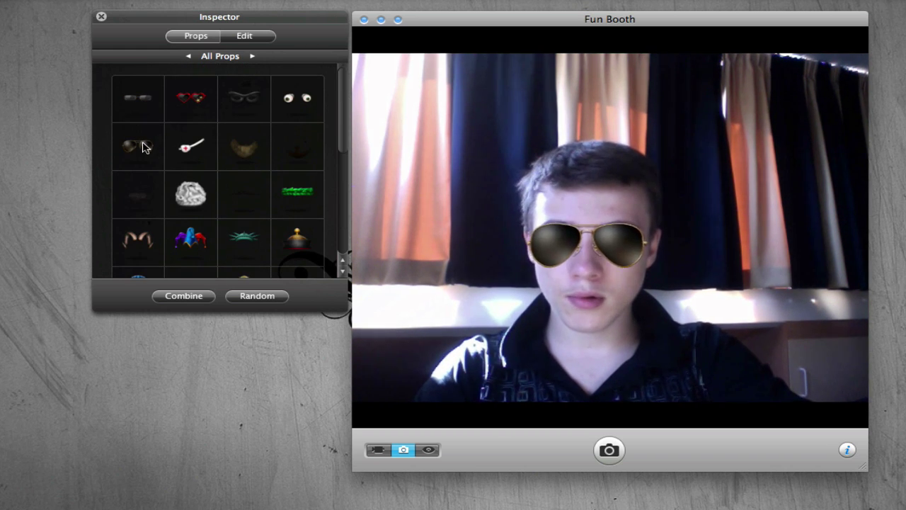
pyautogui.click(144, 148)
pyautogui.scroll(-10, 146, 148)
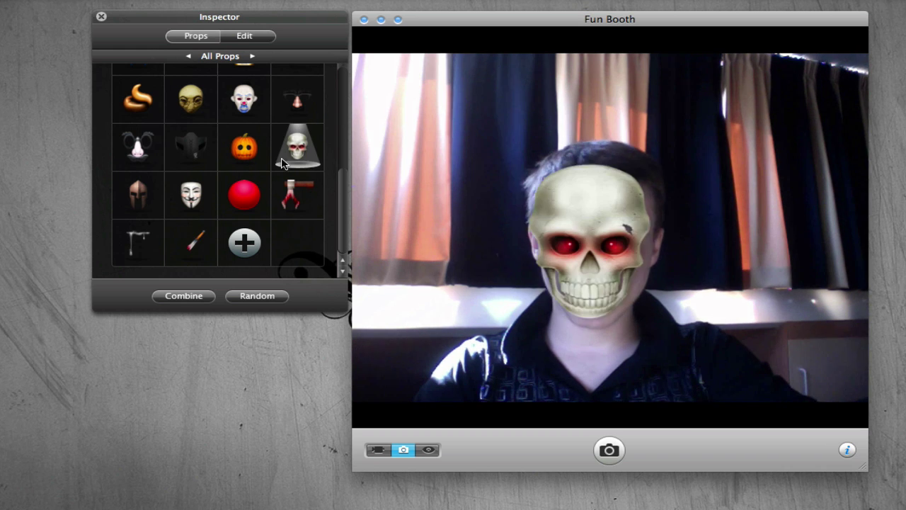
# Step: Combine the skull mask with the aviator sunglasses and the jester hat
pyautogui.scroll(10, 180, 237)
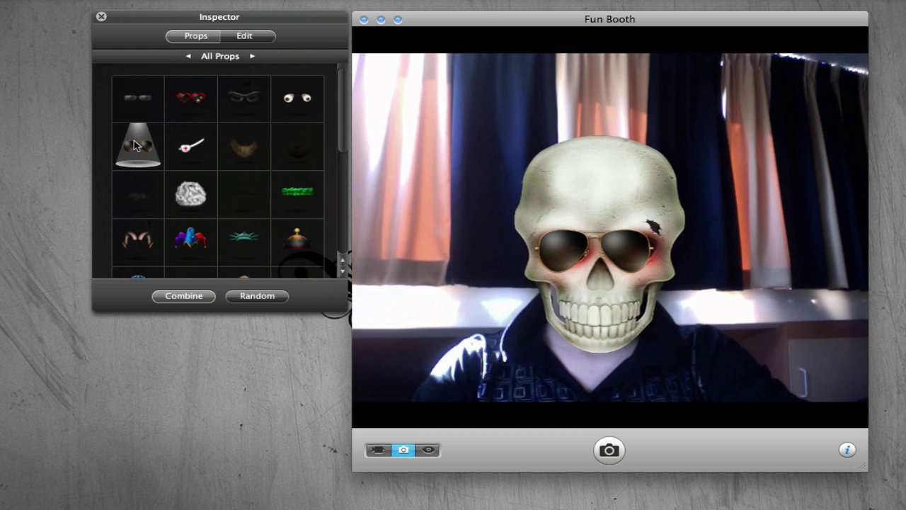
pyautogui.scroll(-5, 224, 217)
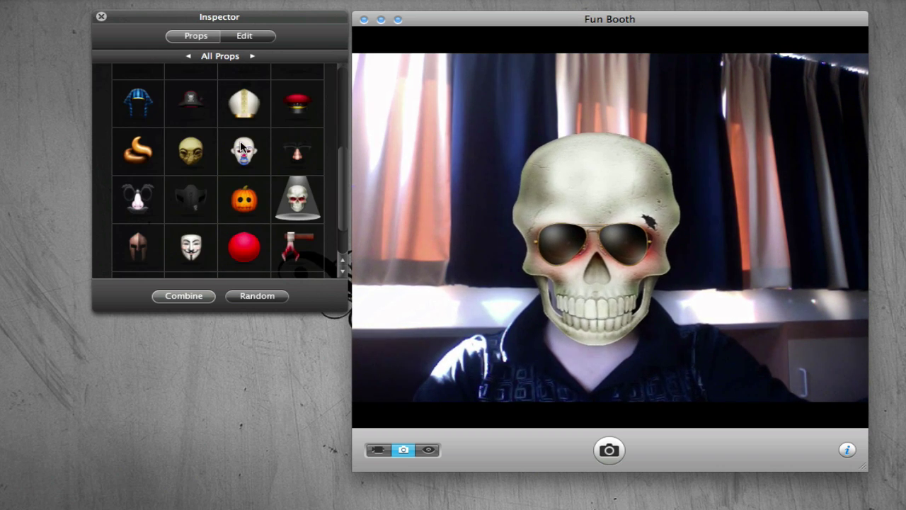
pyautogui.scroll(3, 240, 147)
pyautogui.click(196, 190)
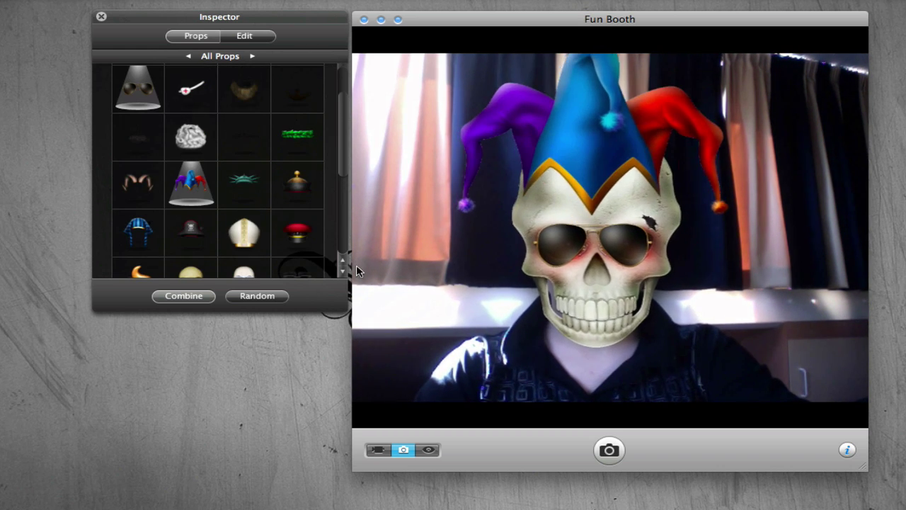
# Step: Remove the skull mask from the combination, add the big-nose moustache disguise, and try the Spartan helmet
pyautogui.scroll(-5, 224, 236)
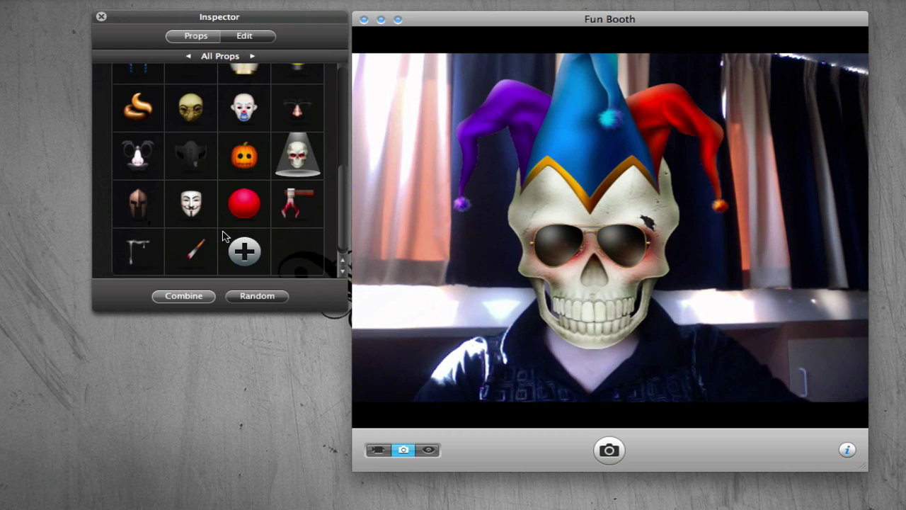
pyautogui.click(301, 147)
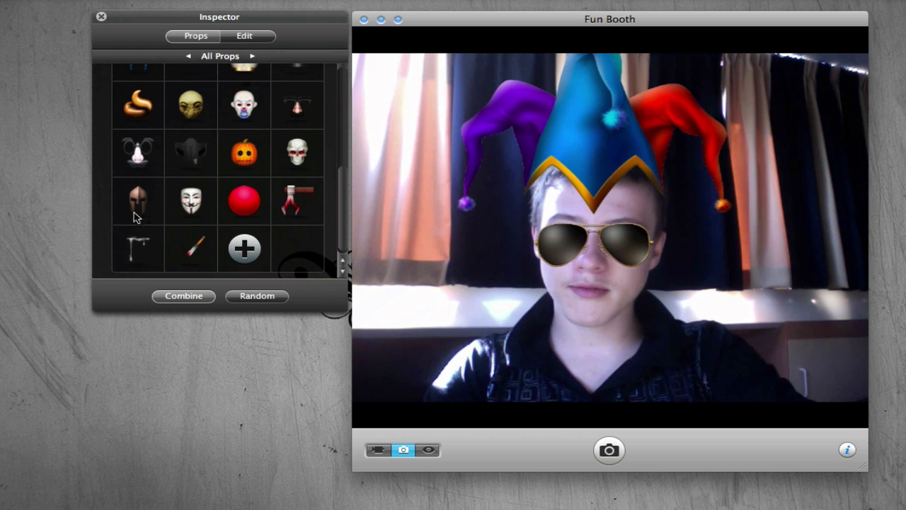
pyautogui.scroll(1, 138, 184)
pyautogui.click(138, 173)
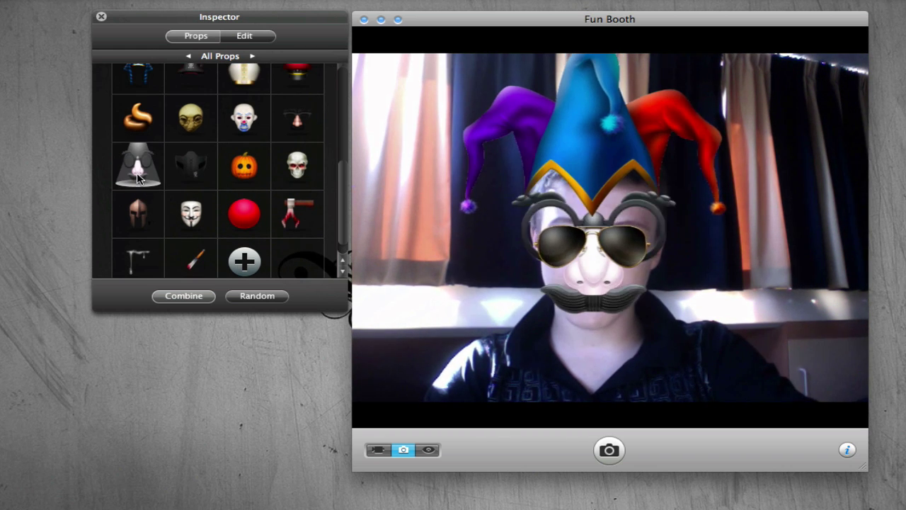
pyautogui.click(138, 212)
# Step: Turn off prop combining and try the drool, the bloody knife and the Guy Fawkes mask one at a time
pyautogui.click(206, 297)
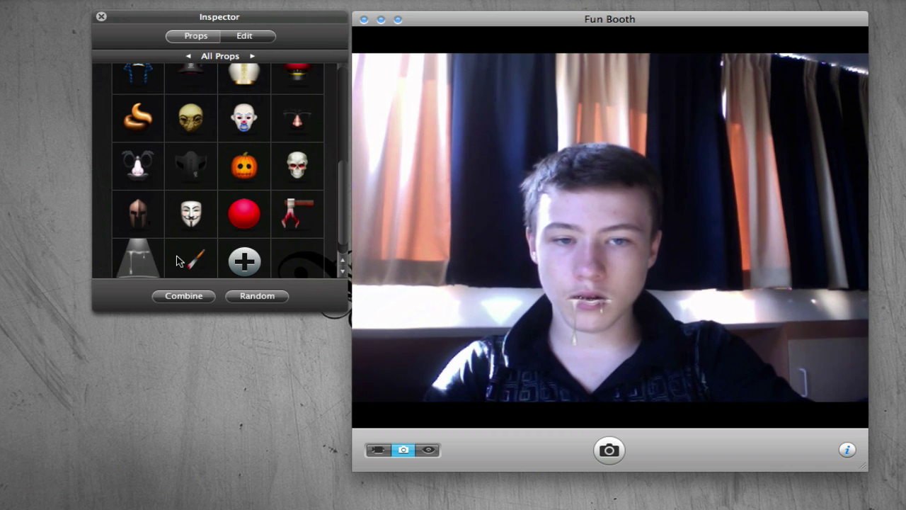
pyautogui.click(132, 257)
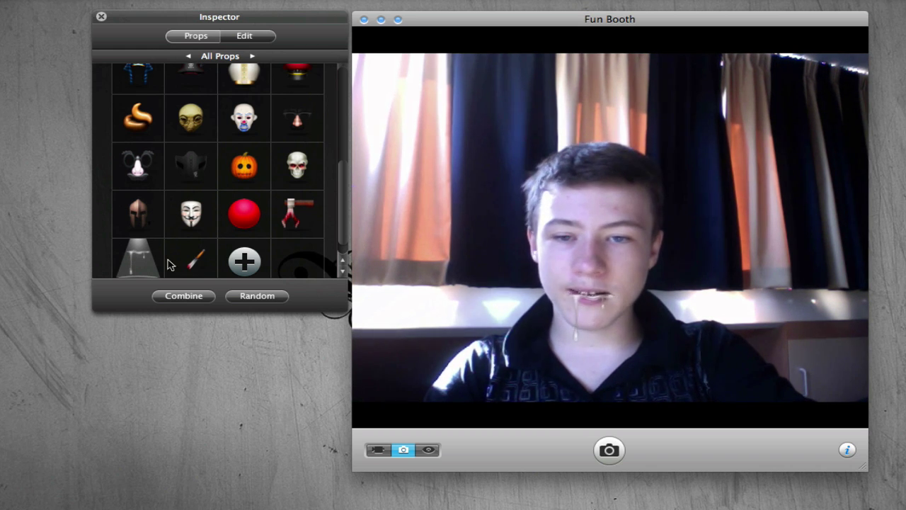
pyautogui.click(198, 249)
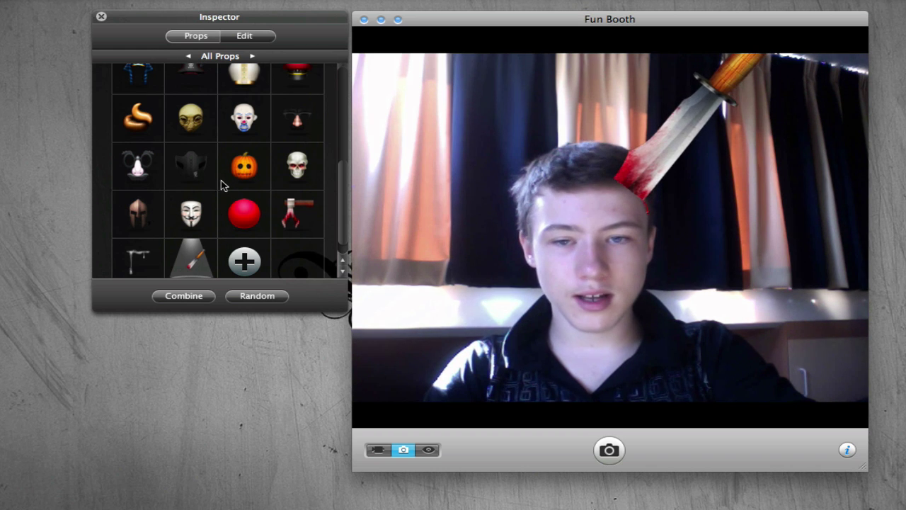
pyautogui.click(203, 216)
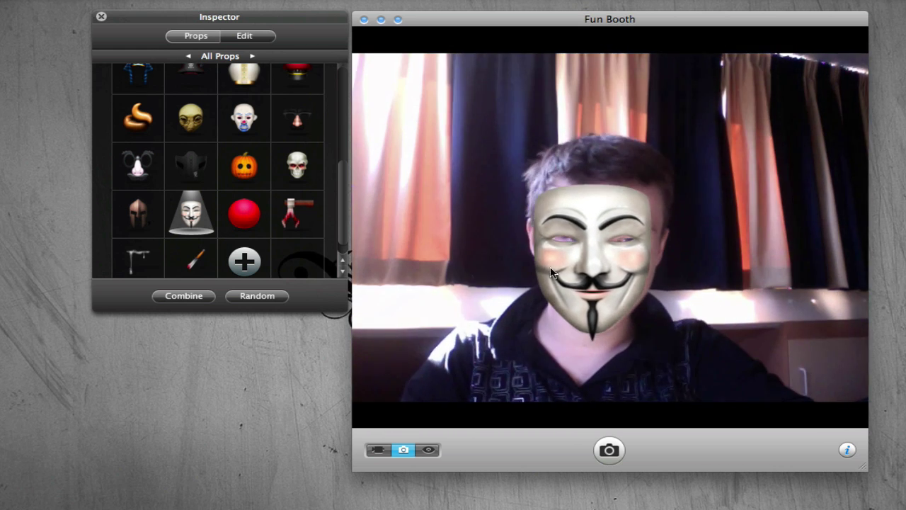
pyautogui.click(189, 214)
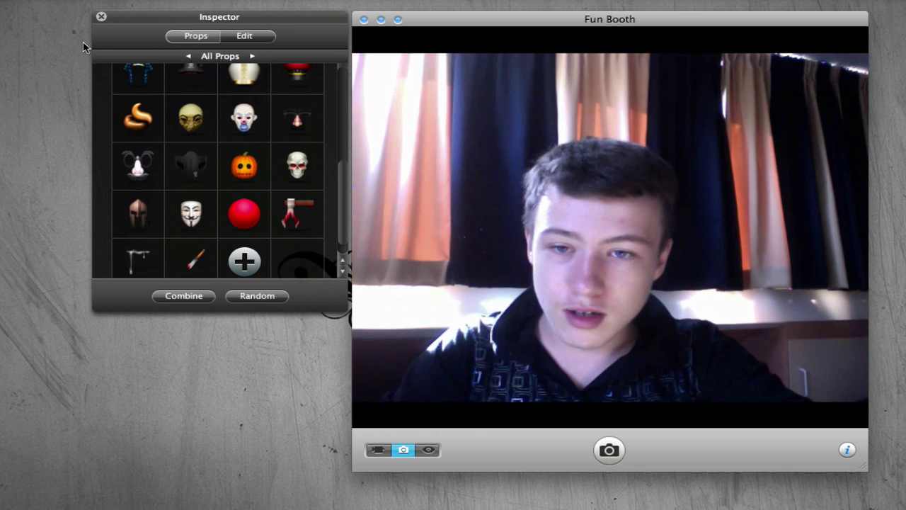
# Step: Try on the skull, pumpkin, black half-face and big-nose moustache masks one after another
pyautogui.click(297, 160)
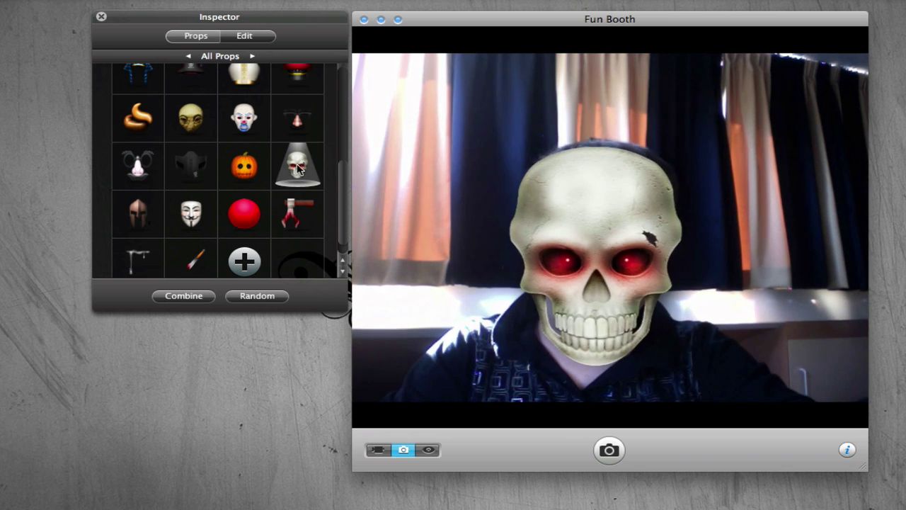
pyautogui.click(298, 160)
pyautogui.click(244, 165)
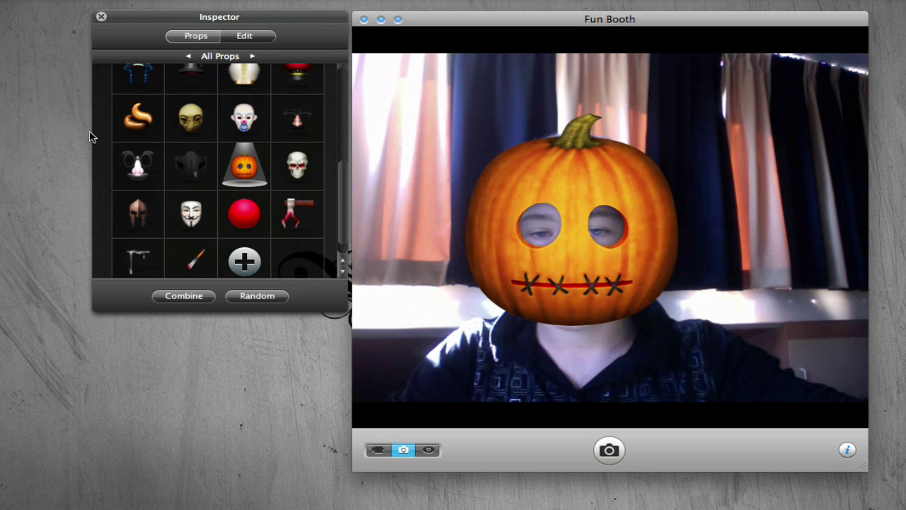
pyautogui.click(245, 165)
pyautogui.click(198, 167)
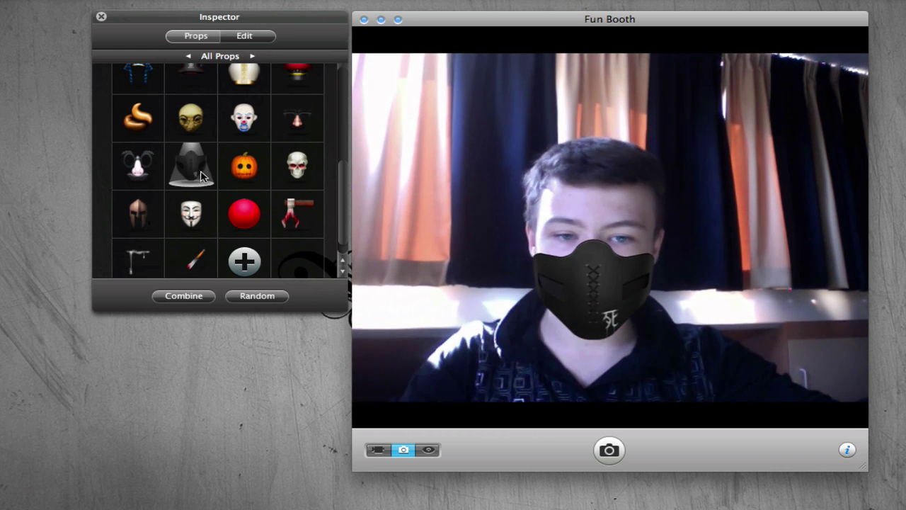
pyautogui.click(139, 166)
# Step: Try on the red officer's cap, the papal mitre, the pirate hat and the pharaoh headdress in turn
pyautogui.scroll(2, 298, 187)
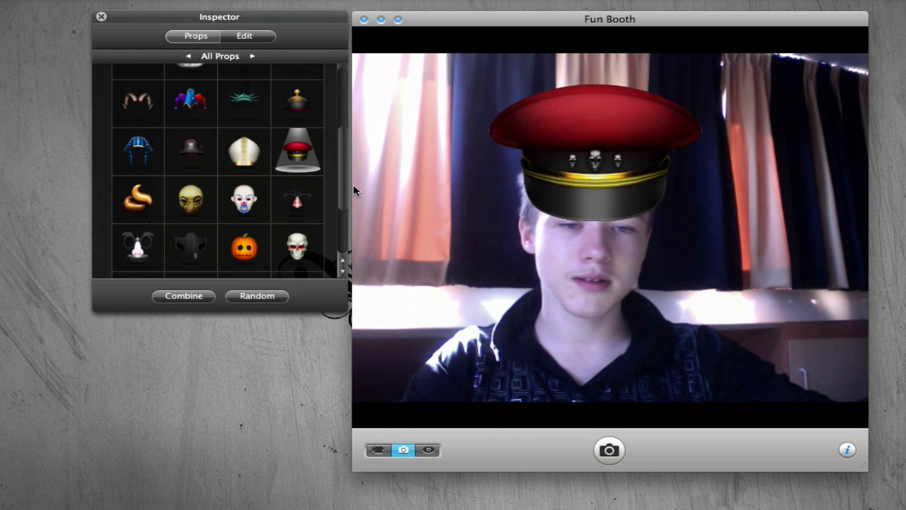
pyautogui.click(259, 153)
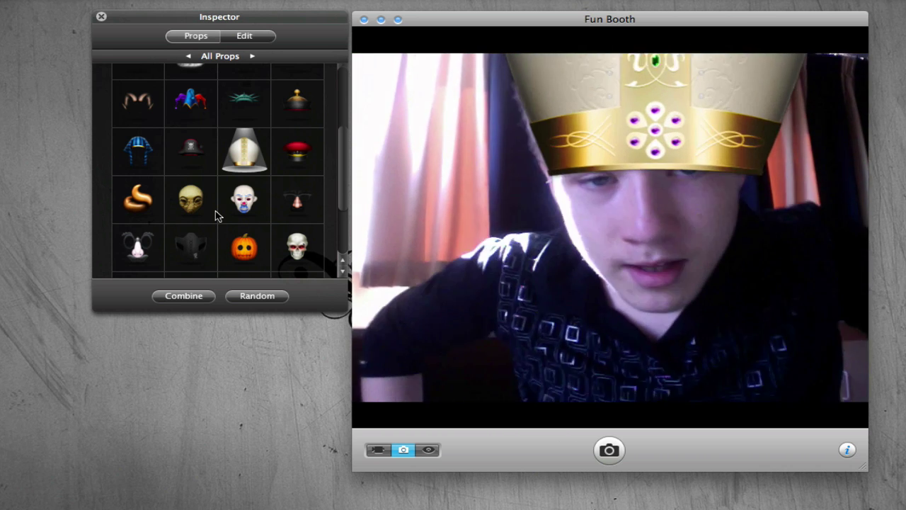
pyautogui.click(201, 154)
pyautogui.click(135, 152)
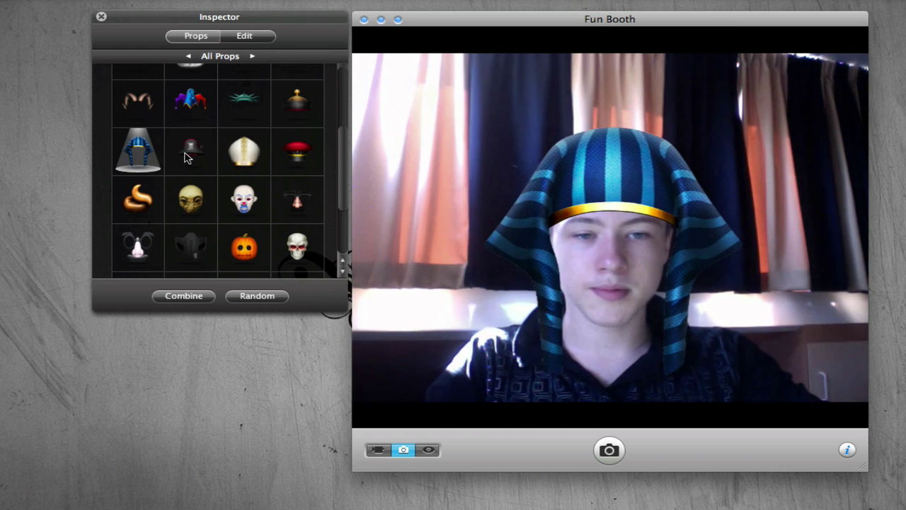
# Step: Try on the Statue of Liberty crown, the ram horns, the black hat with the gold knob and the curly grey beard
pyautogui.click(295, 104)
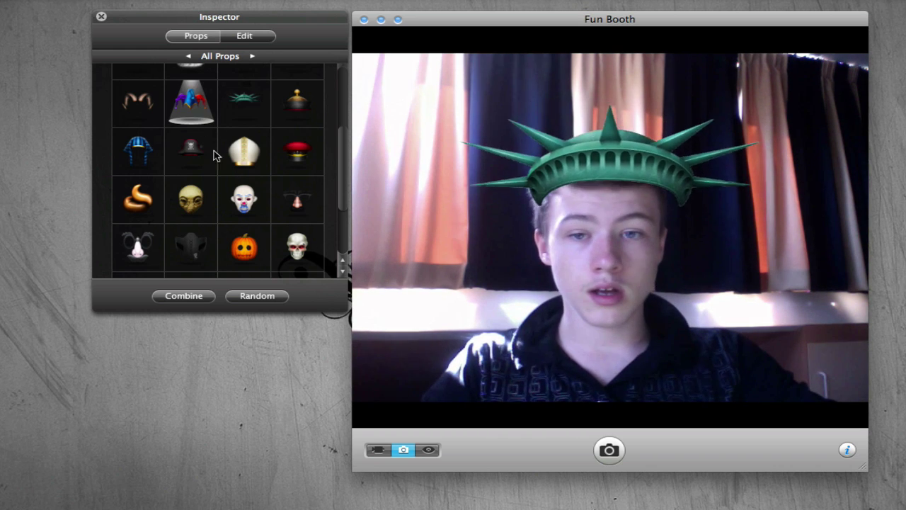
pyautogui.click(138, 105)
pyautogui.scroll(3, 177, 212)
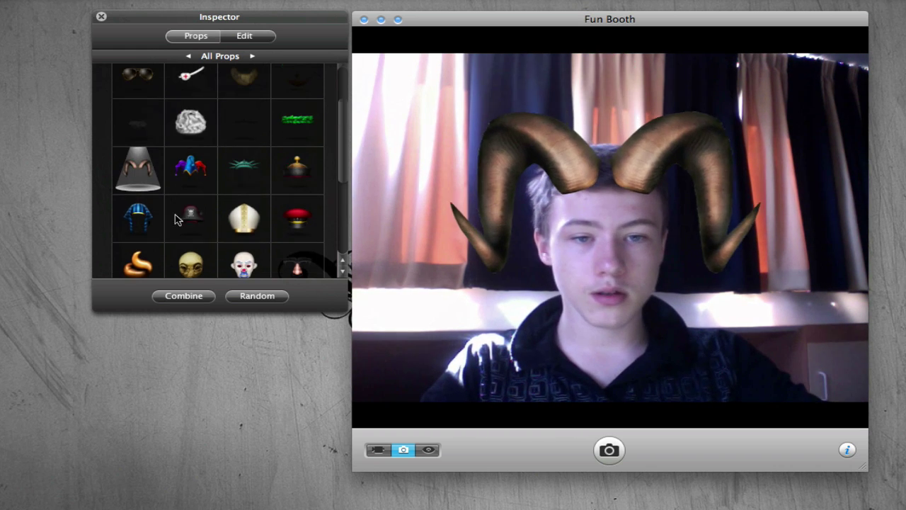
pyautogui.click(296, 168)
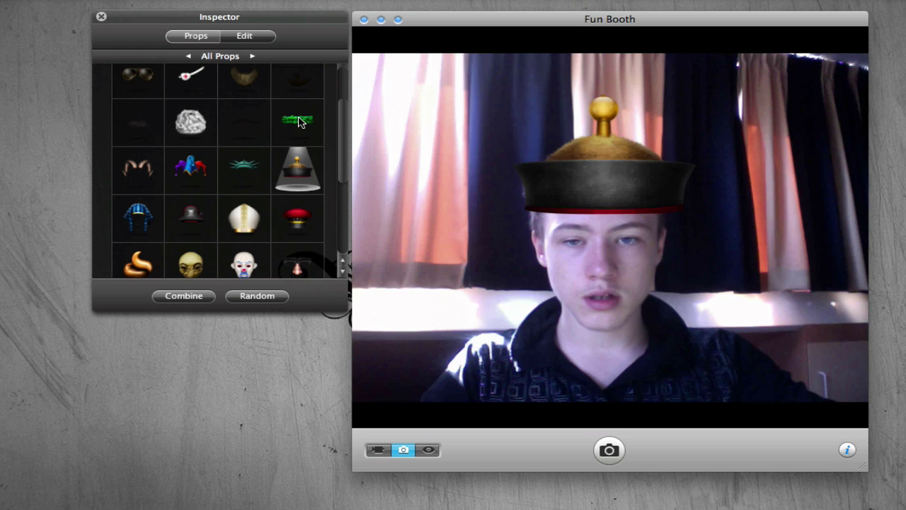
pyautogui.click(258, 122)
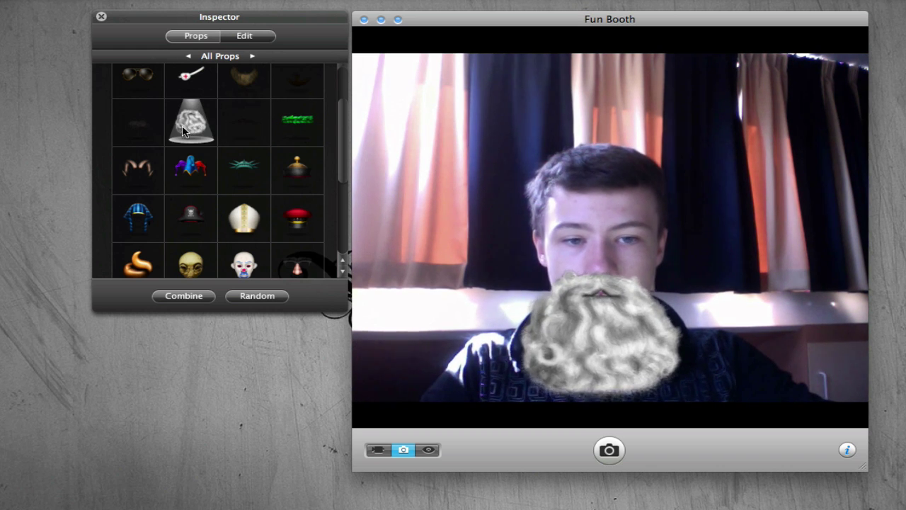
# Step: Try on the small black moustache, the brown beard, the goatee, the red-cross eye patch and the aviator sunglasses one after another
pyautogui.scroll(2, 183, 130)
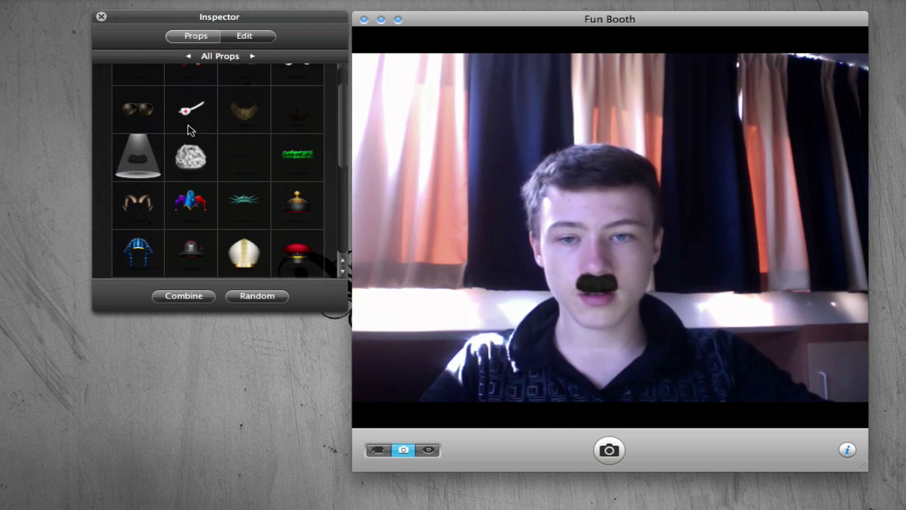
pyautogui.click(238, 122)
pyautogui.click(301, 120)
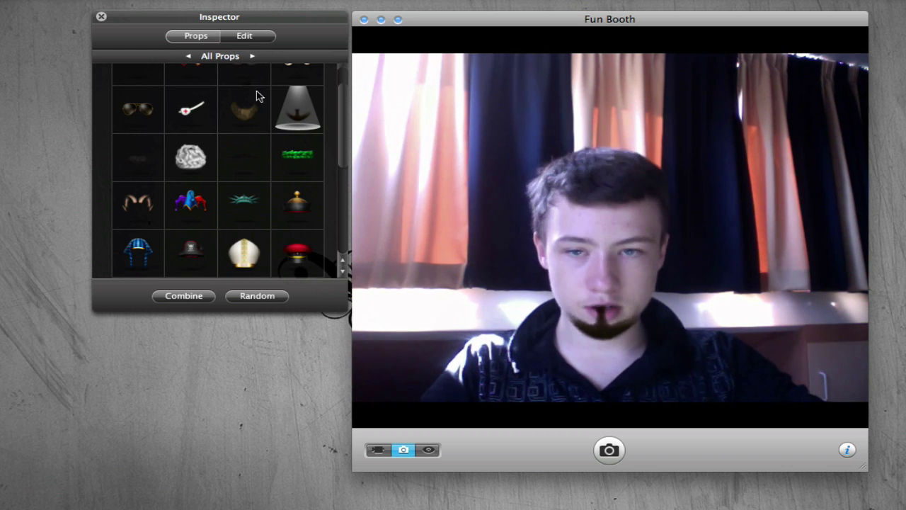
pyautogui.click(200, 101)
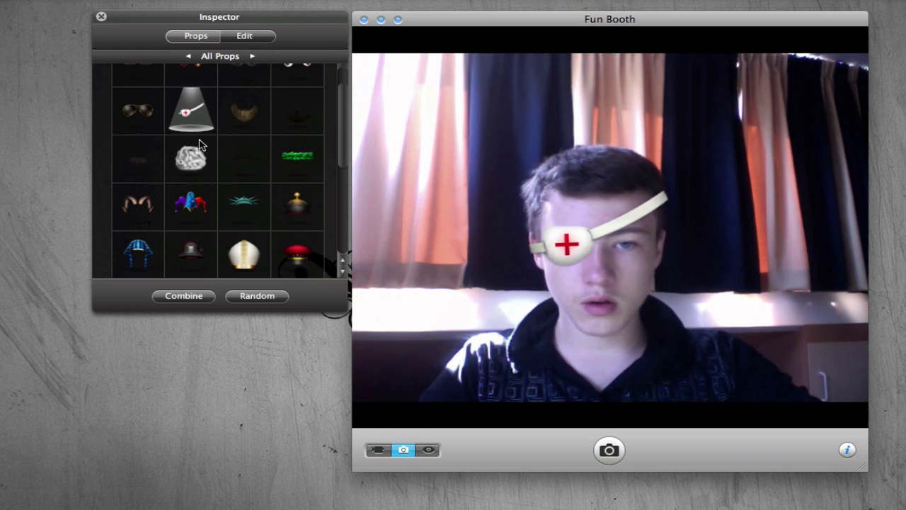
pyautogui.scroll(1, 201, 145)
pyautogui.click(143, 123)
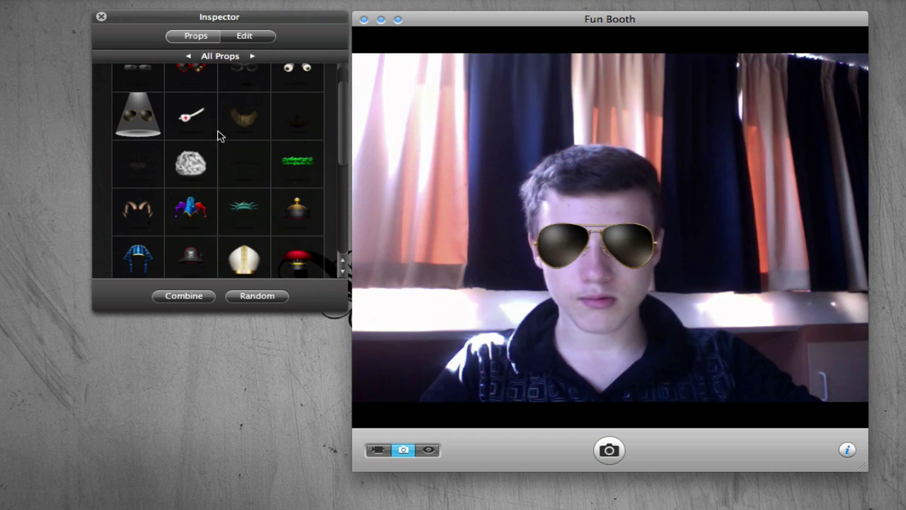
# Step: Try on the bulging eyeballs and the black eye mask from the start of the props collection
pyautogui.scroll(3, 233, 146)
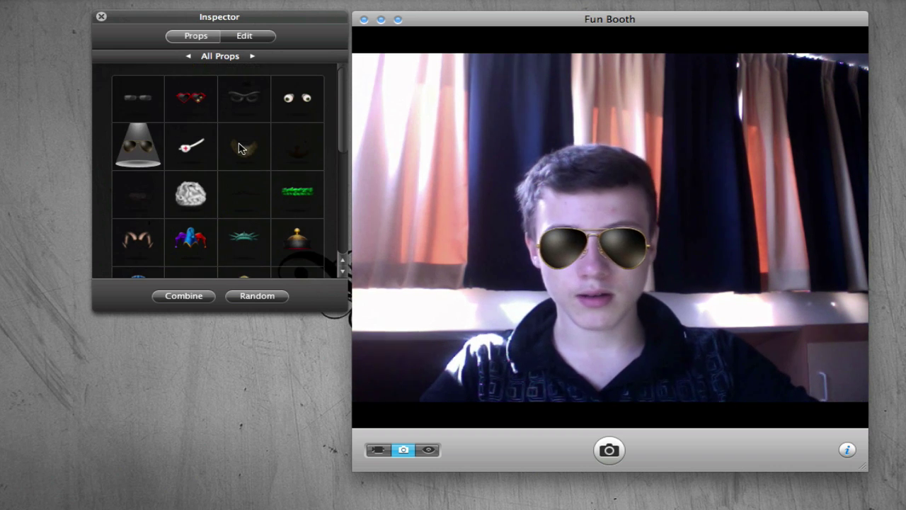
pyautogui.click(288, 98)
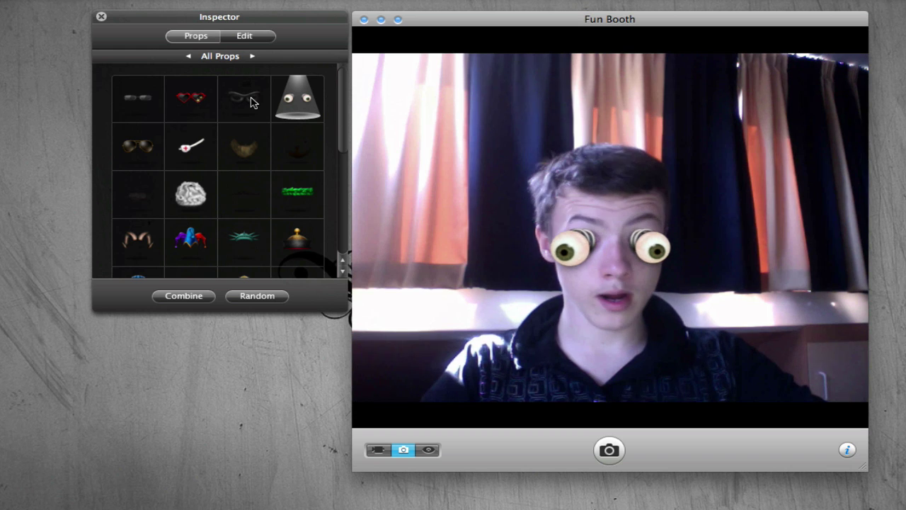
pyautogui.click(239, 100)
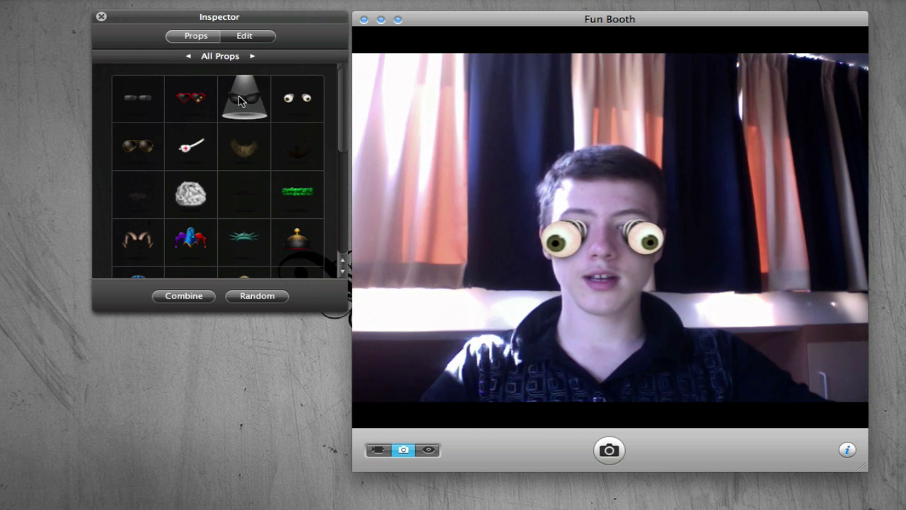
pyautogui.click(200, 104)
pyautogui.click(240, 105)
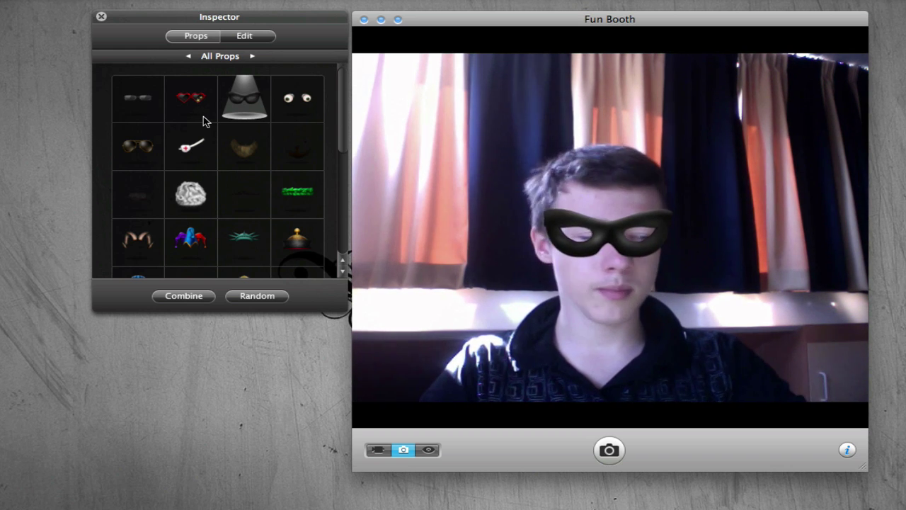
# Step: Try on the red heart-shaped glasses and the rimless glasses, leaving the face without any prop
pyautogui.click(204, 119)
pyautogui.click(204, 119)
pyautogui.click(204, 119)
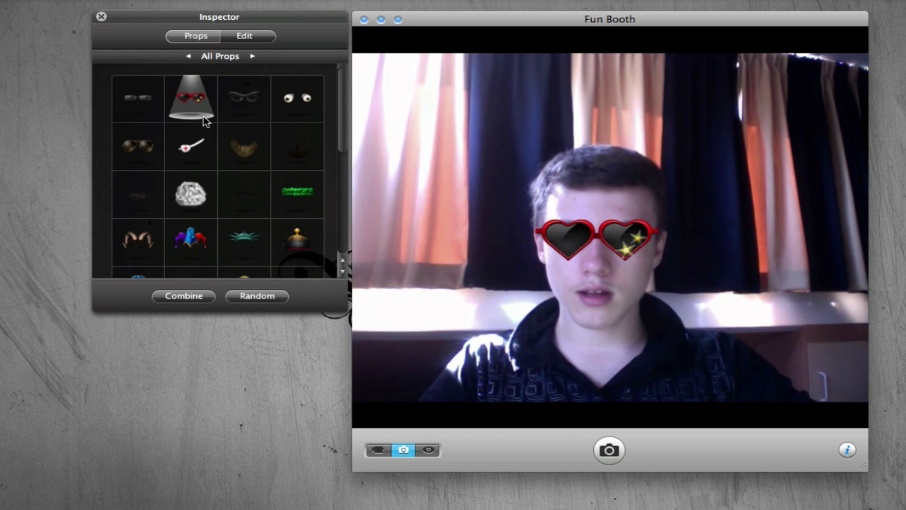
pyautogui.click(190, 113)
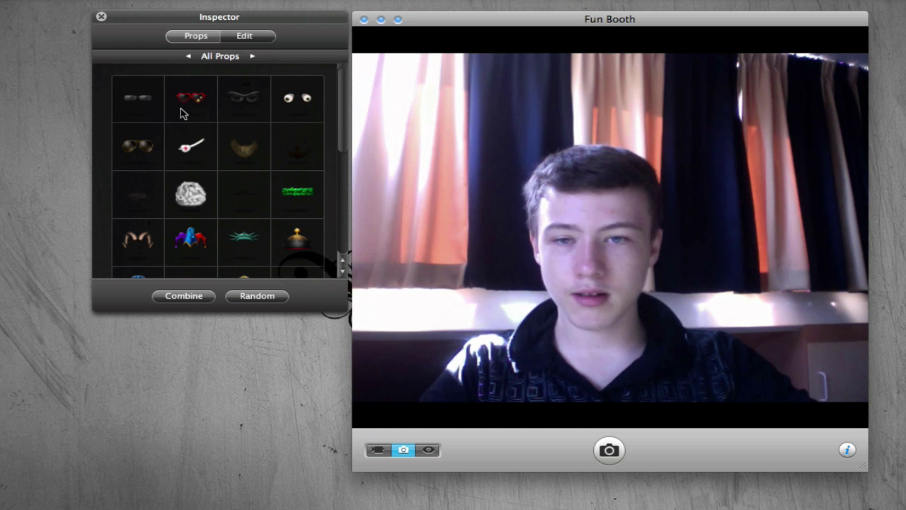
pyautogui.click(147, 106)
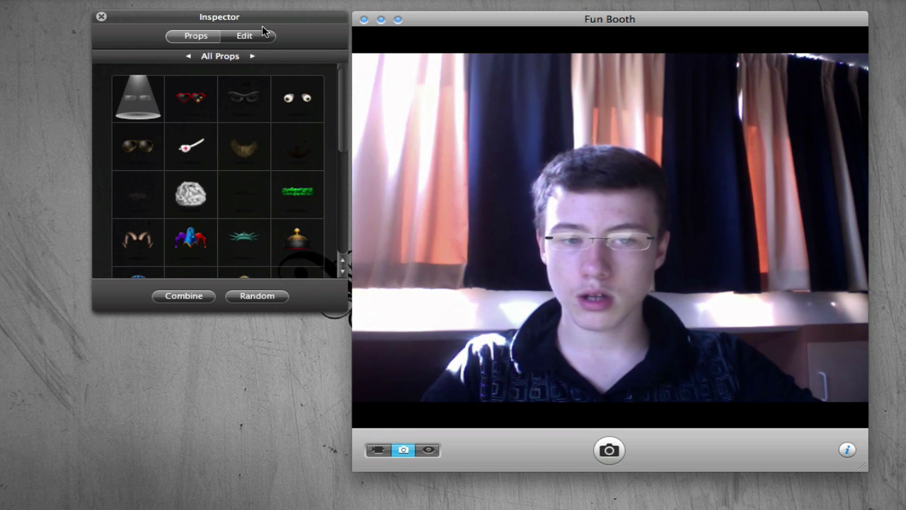
pyautogui.click(138, 97)
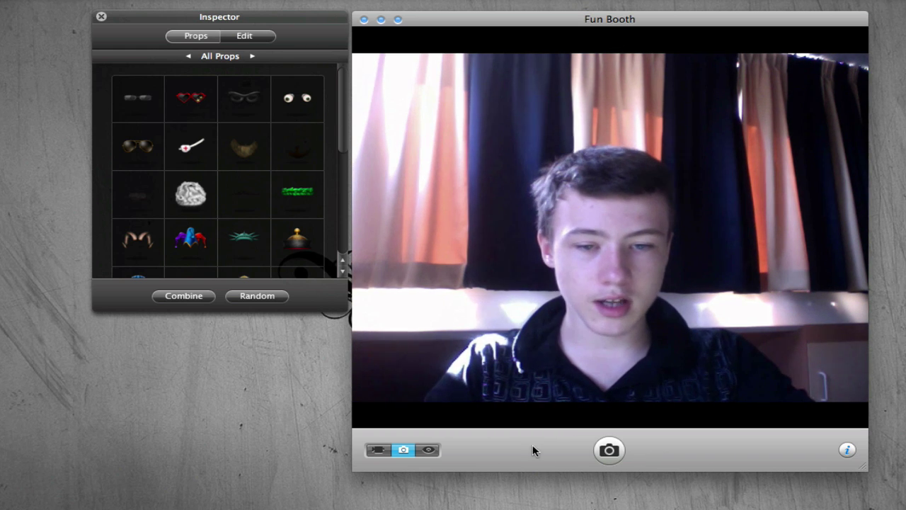
# Step: Record a short clip in movie mode with the jester hat on
pyautogui.click(378, 450)
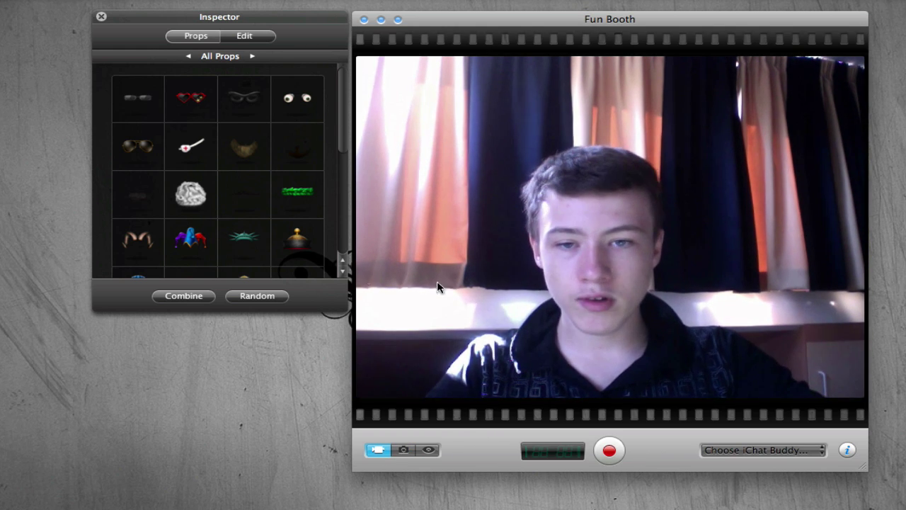
pyautogui.click(191, 239)
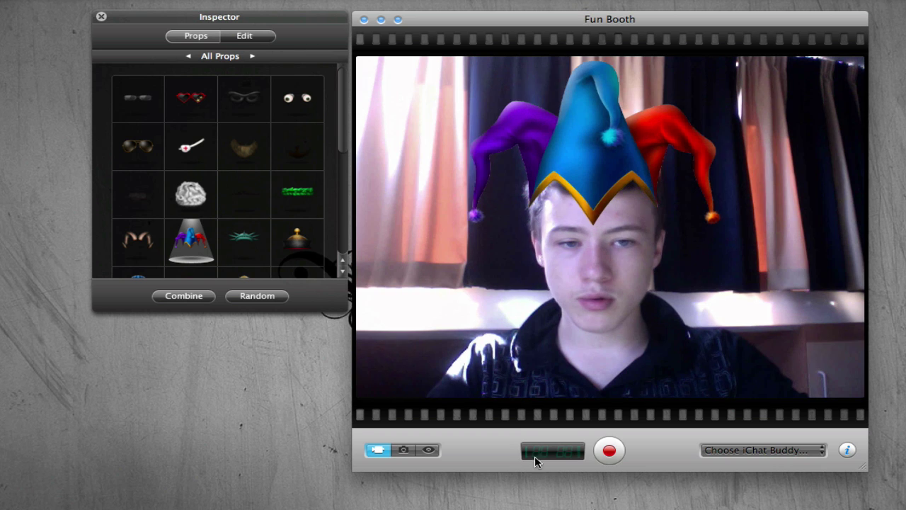
pyautogui.click(610, 450)
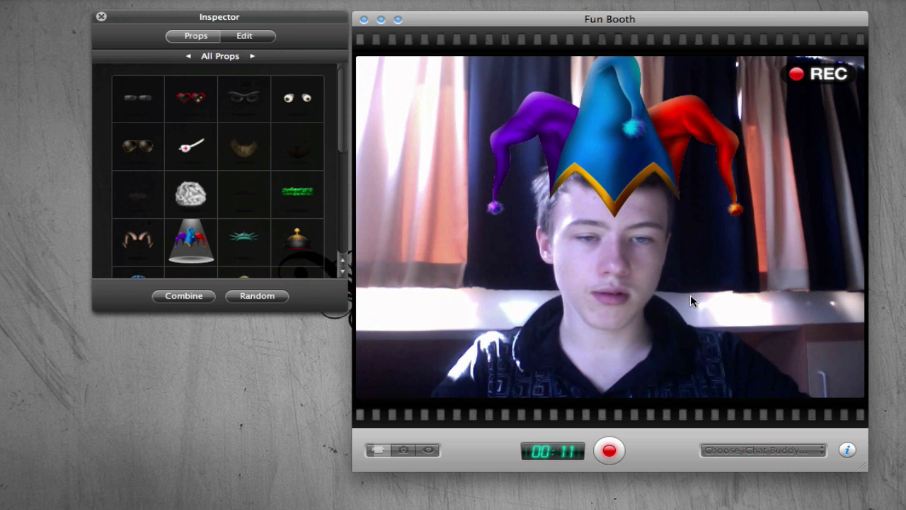
pyautogui.click(609, 450)
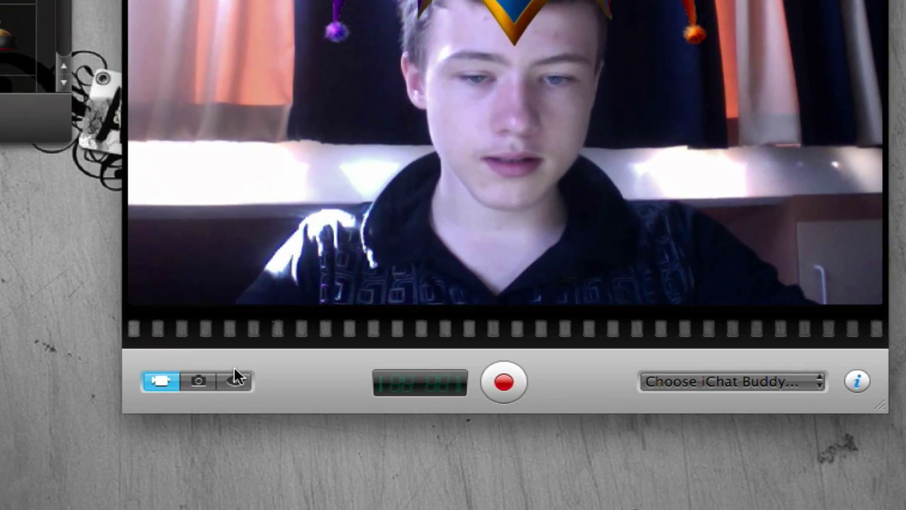
# Step: Switch to the viewer for saved media and look at the bloody-knife photo at full size
pyautogui.click(484, 474)
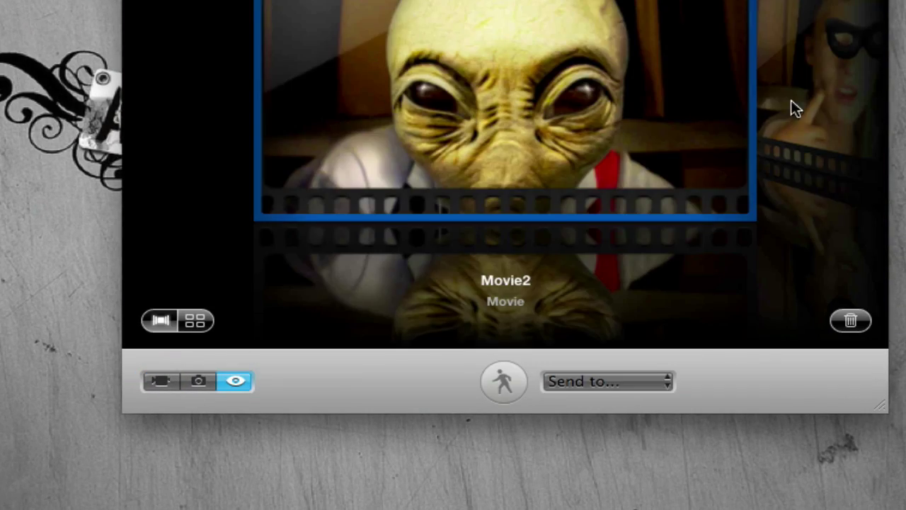
pyautogui.click(790, 100)
pyautogui.click(816, 72)
pyautogui.click(816, 72)
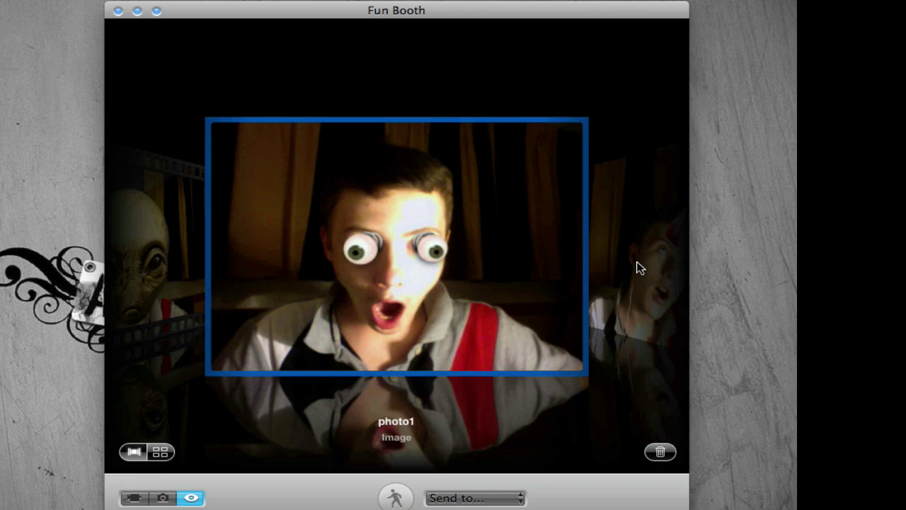
pyautogui.click(639, 267)
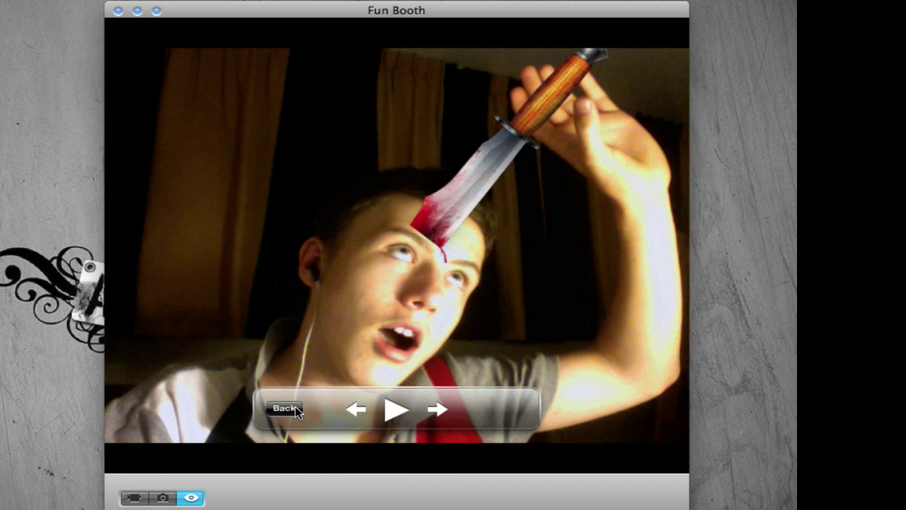
pyautogui.click(296, 409)
# Step: Browse forward through the saved media to the jester-hat recording Movie4 and play it
pyautogui.click(622, 288)
pyautogui.click(626, 288)
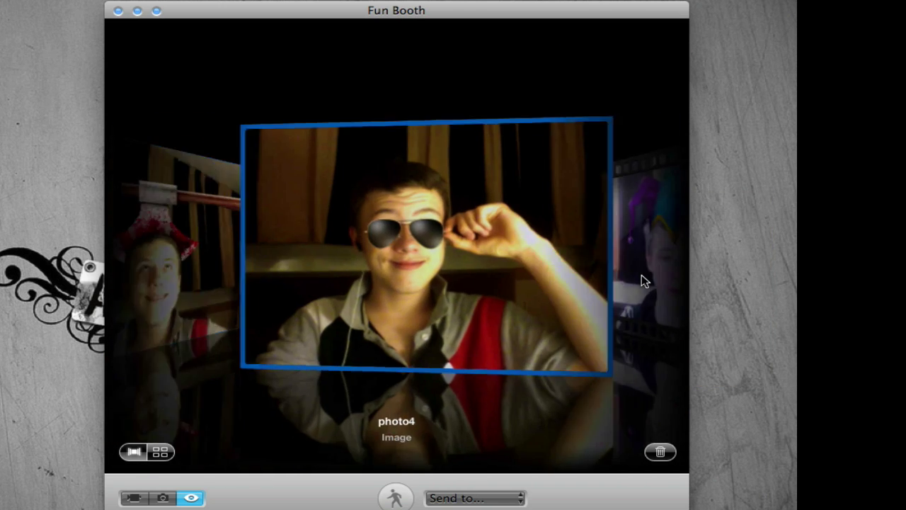
pyautogui.click(641, 276)
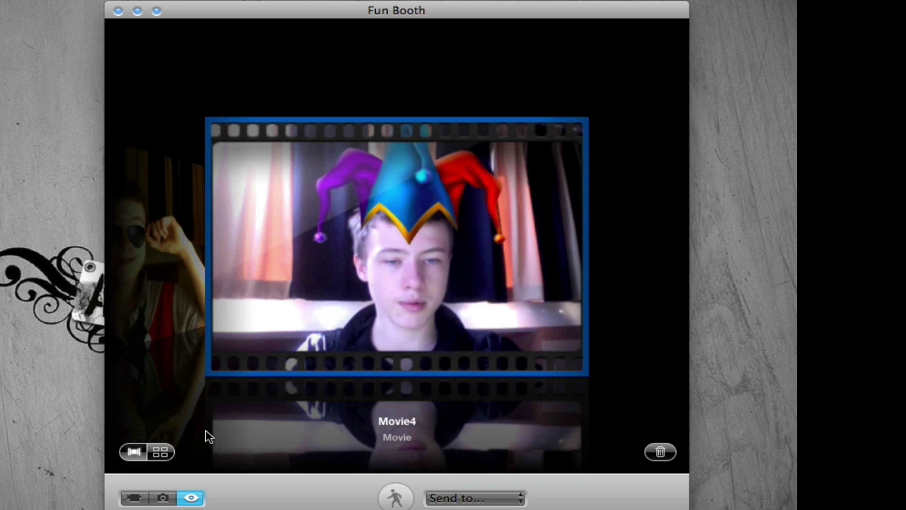
pyautogui.click(401, 287)
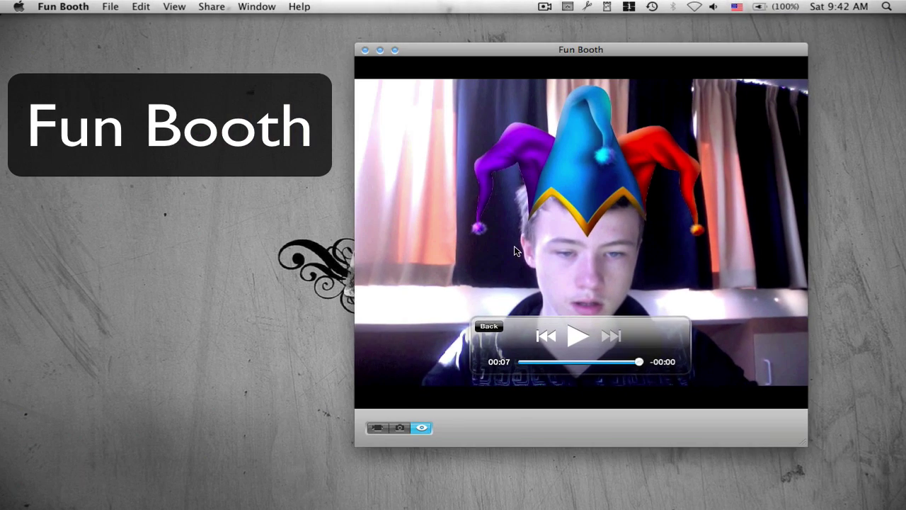
# Step: Quit Fun Booth and look over the Fun Booth 2.0 description and system requirements on Apple's download page in Firefox
pyautogui.press('super+q')
pyautogui.moveTo(349, 499)
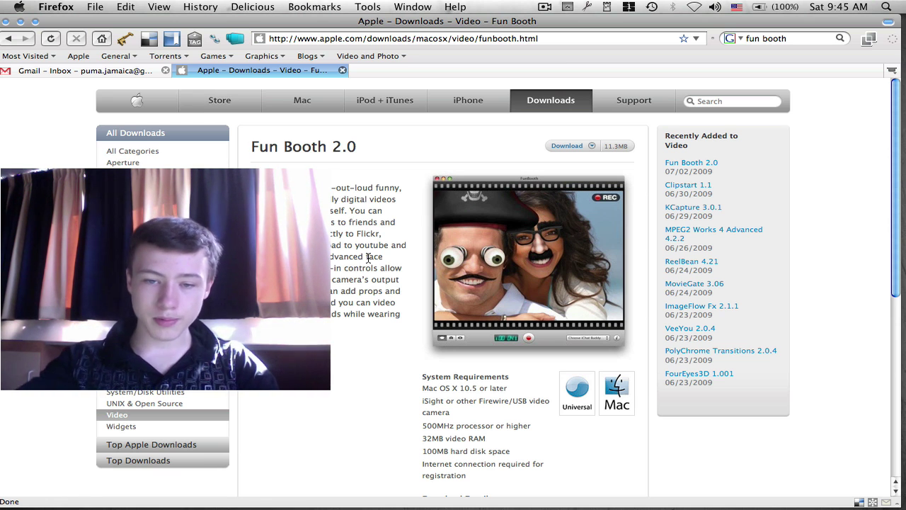
pyautogui.scroll(-10, 424, 361)
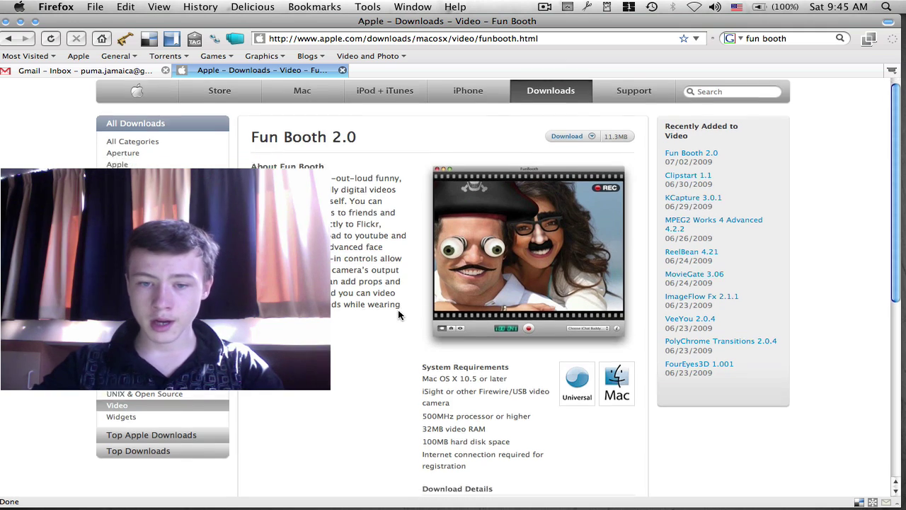
pyautogui.scroll(5, 433, 391)
pyautogui.scroll(4, 432, 391)
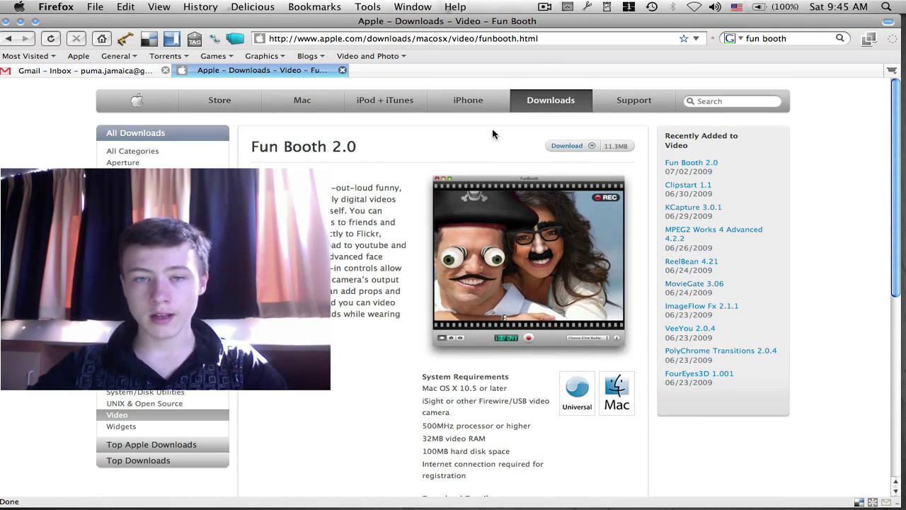
# Step: Minimize the Firefox window showing the Fun Booth download page
pyautogui.moveTo(77, 25); pyautogui.dragTo(92, 16)
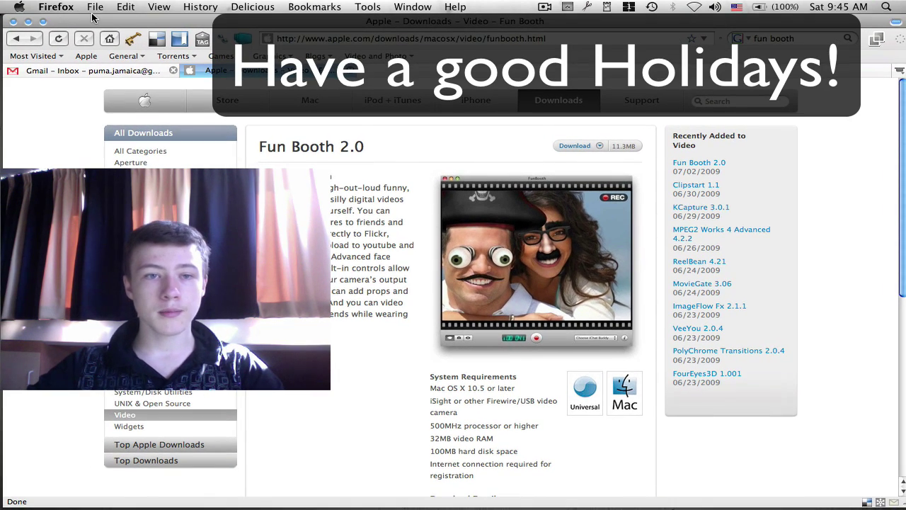
pyautogui.click(28, 22)
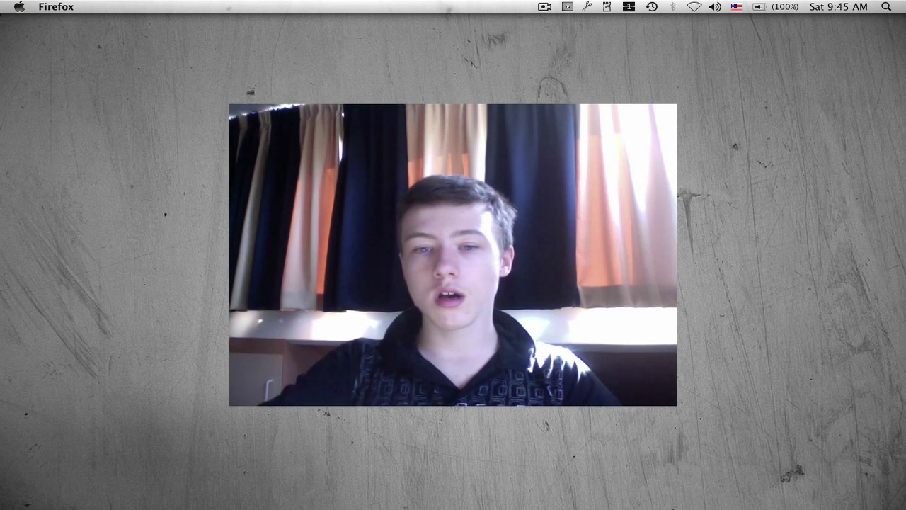
pyautogui.moveTo(648, 488)
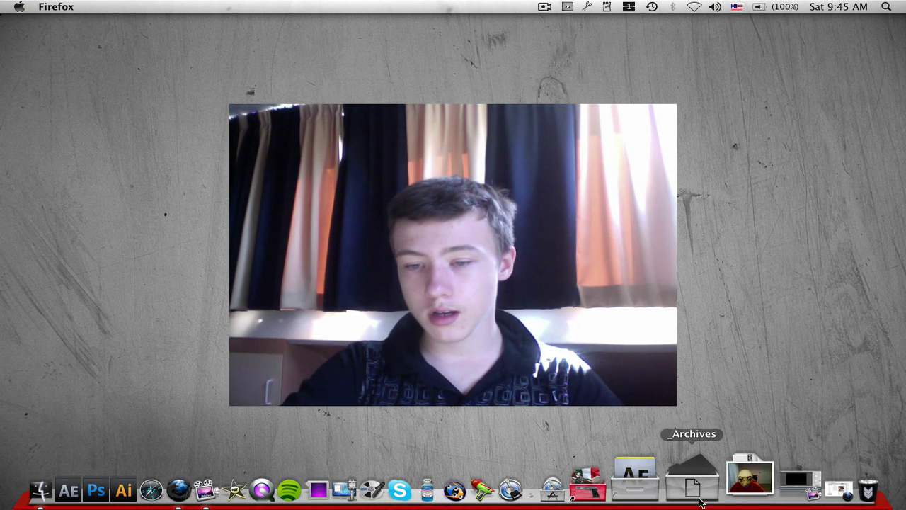